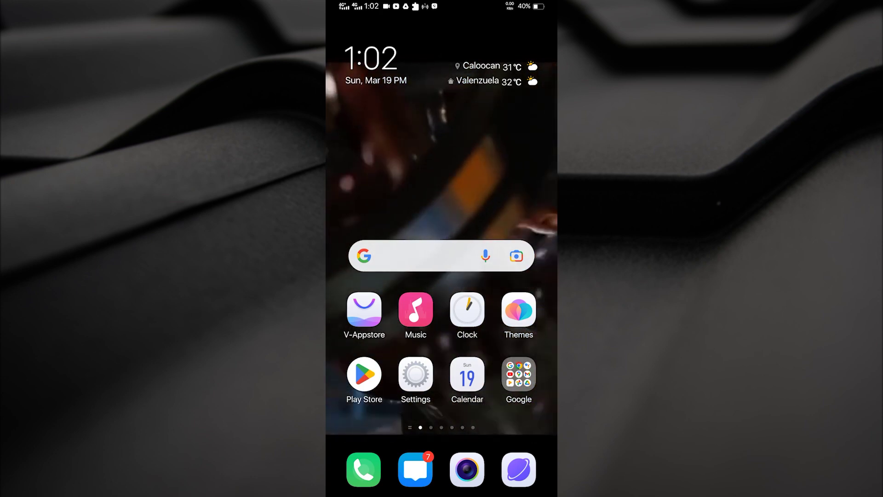
# Step: Look at the second home screen page and come back to the first
pyautogui.moveTo(511, 311); pyautogui.dragTo(372, 311)
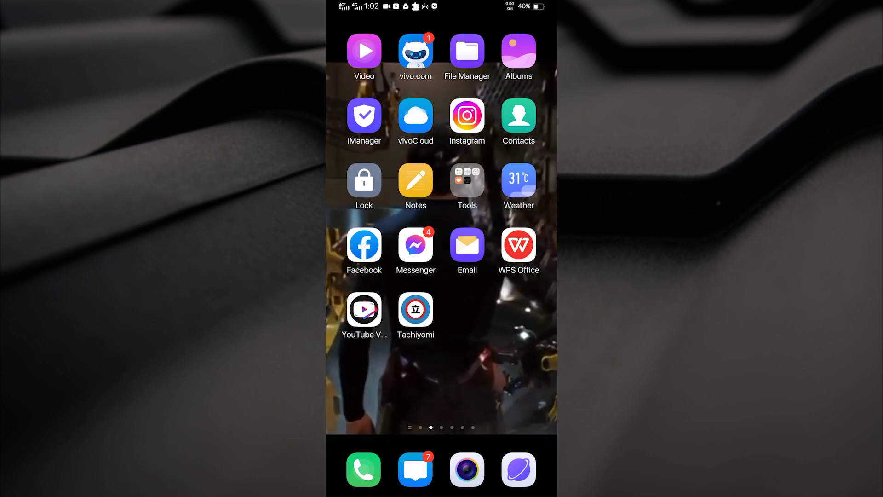
pyautogui.moveTo(386, 276); pyautogui.dragTo(524, 276)
# Step: Launch Chrome from the Google folder, search 'youtube to mp3' and load the YtMp3 converter site
pyautogui.click(507, 355)
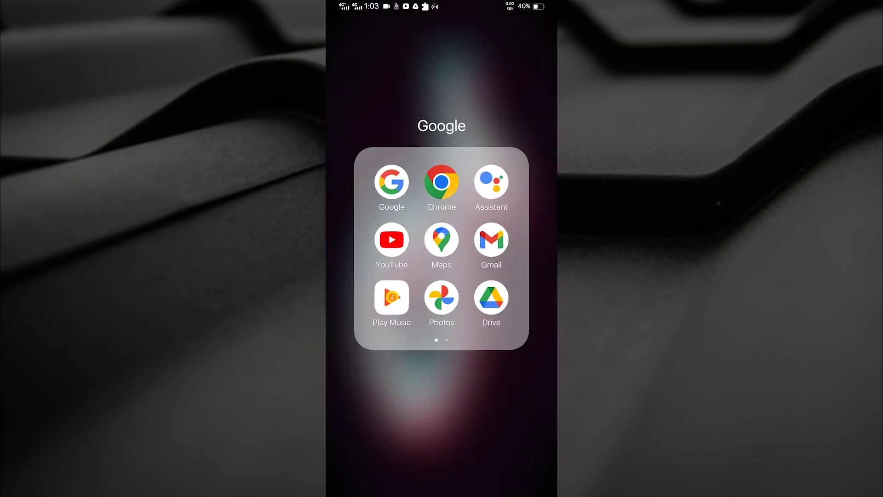
pyautogui.click(441, 181)
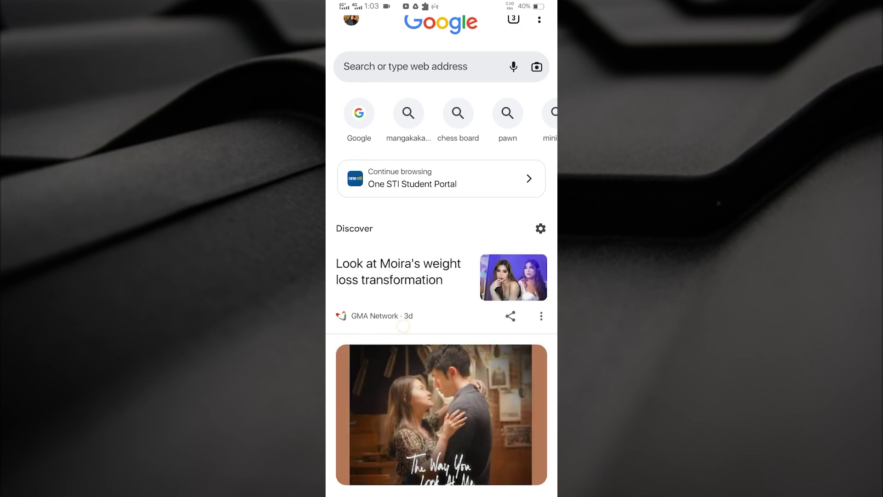
pyautogui.click(405, 82)
pyautogui.write('yout')
pyautogui.click(400, 140)
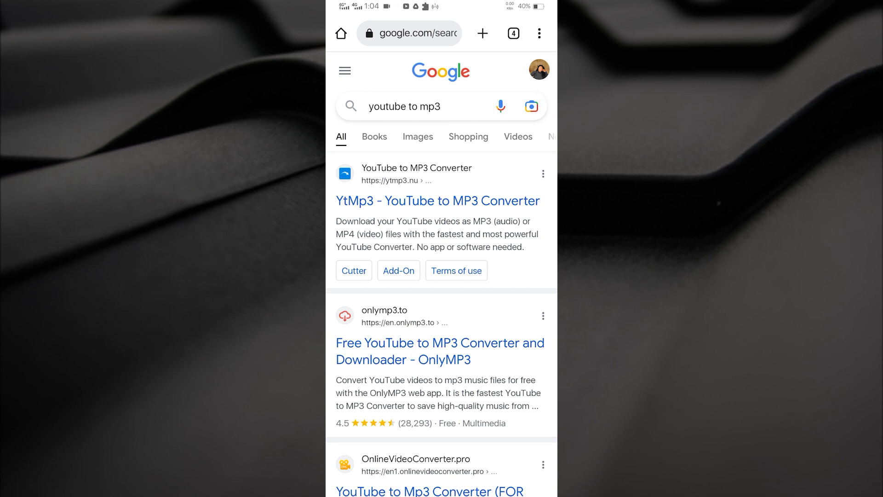
pyautogui.click(438, 200)
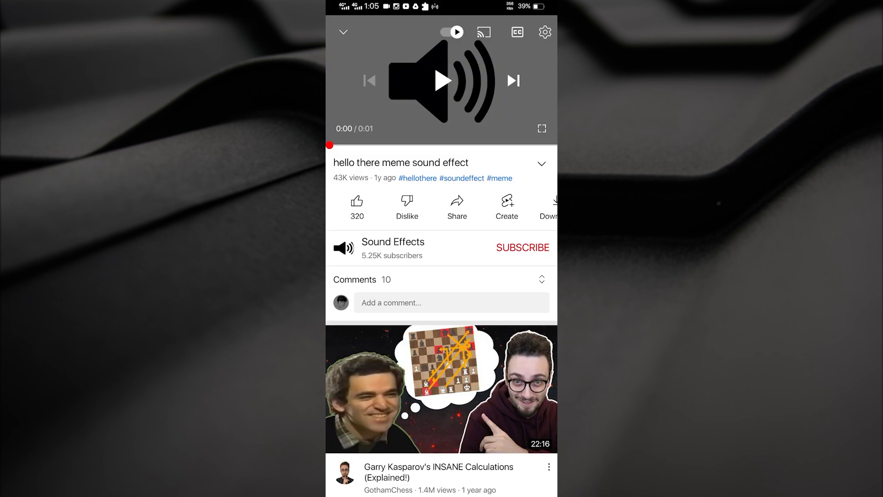
# Step: Copy the video's link from the Share sheet on its watch page
pyautogui.click(457, 205)
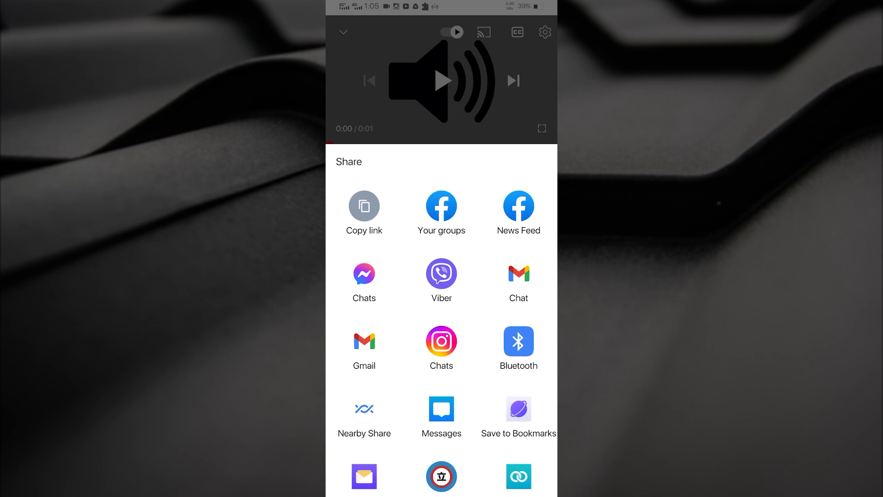
pyautogui.click(365, 206)
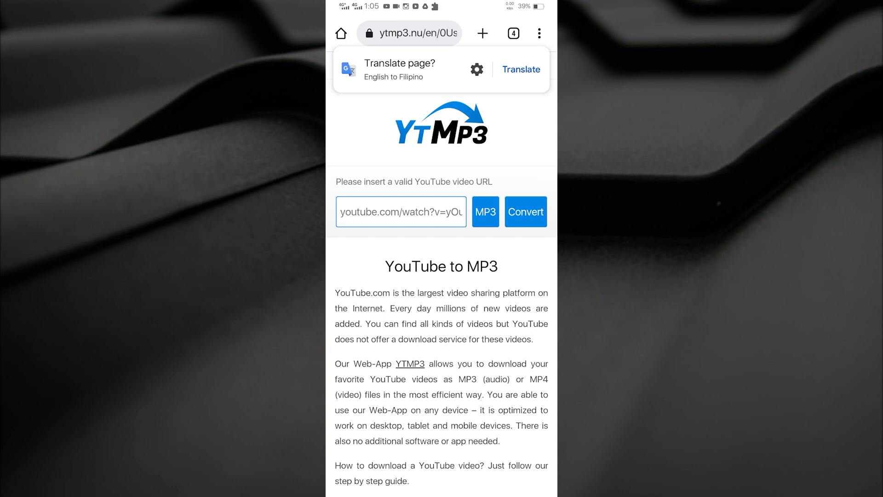
# Step: Keep the output format on MP3 and paste the copied YouTube link into the URL field
pyautogui.click(484, 212)
pyautogui.click(484, 211)
pyautogui.click(401, 212)
pyautogui.click(341, 158)
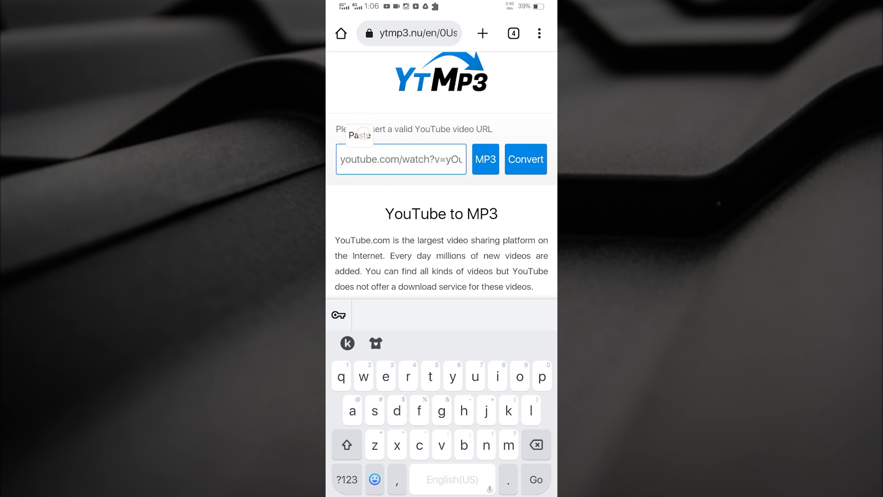
pyautogui.click(360, 135)
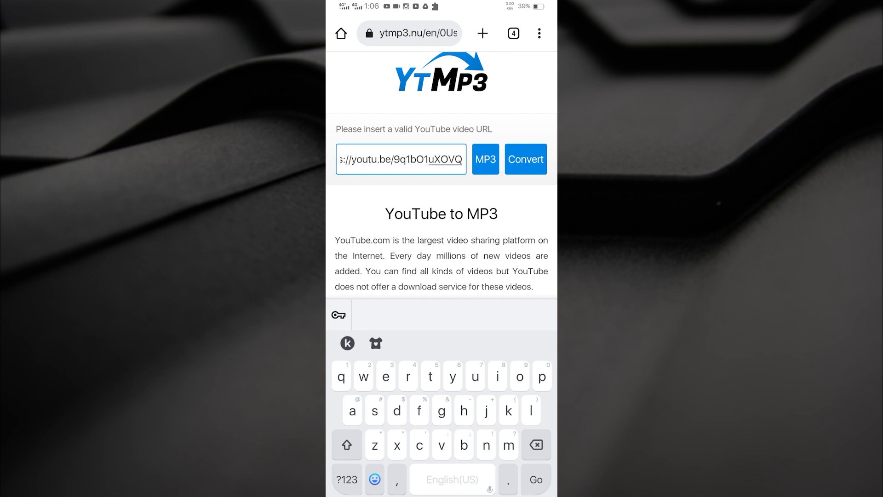
# Step: Convert and download the MP3, blocking the site's notifications, then go to the home screen
pyautogui.click(525, 158)
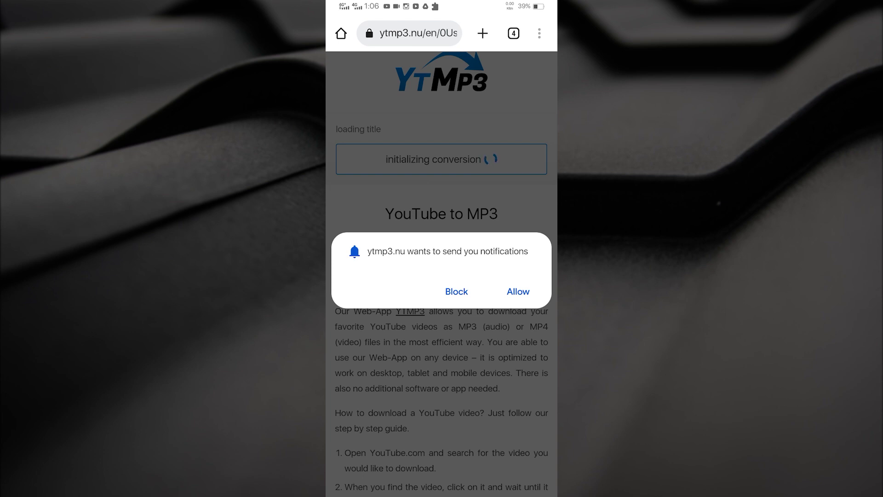
pyautogui.click(457, 291)
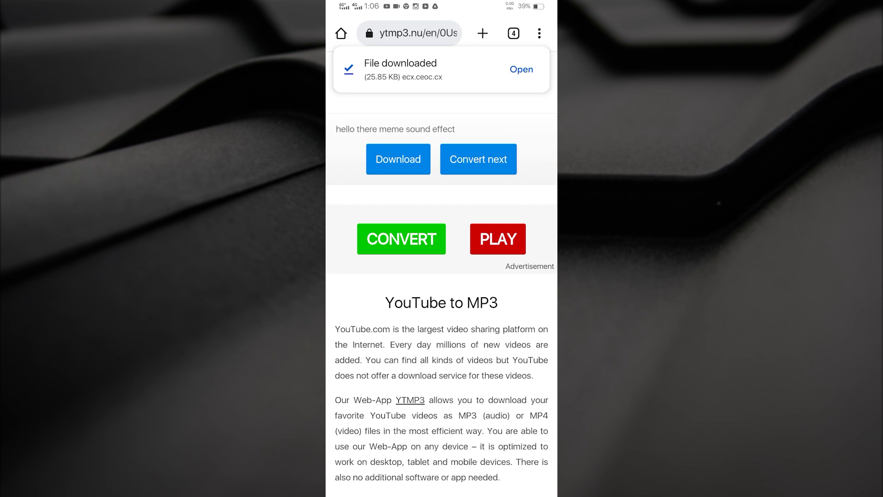
pyautogui.press('super')
# Step: Search the Play Store for 'lock unlock sound' apps from the search history
pyautogui.click(365, 372)
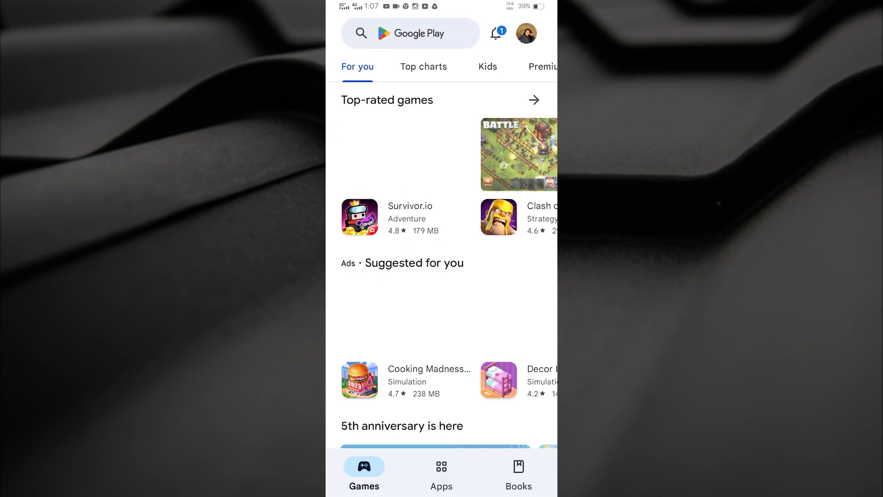
pyautogui.click(433, 35)
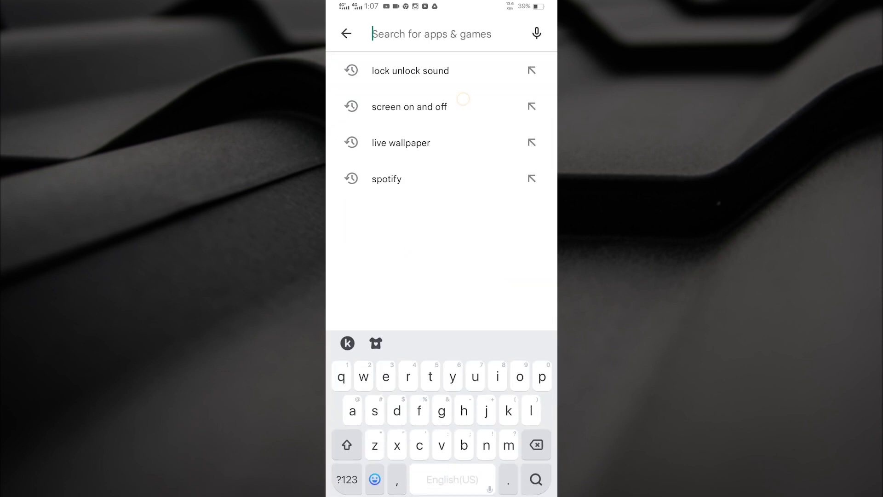
pyautogui.click(463, 103)
pyautogui.click(413, 34)
pyautogui.click(410, 106)
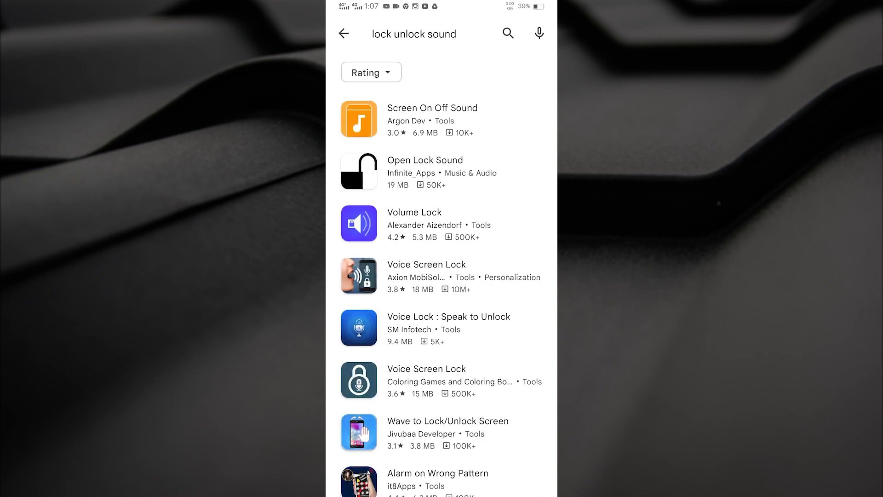
# Step: Install the Screen On Off Sound app from the results
pyautogui.click(432, 117)
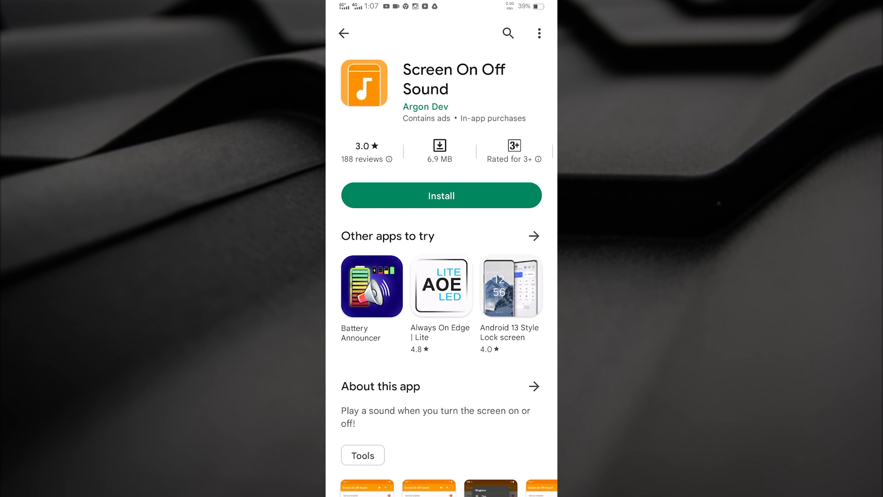
pyautogui.click(441, 195)
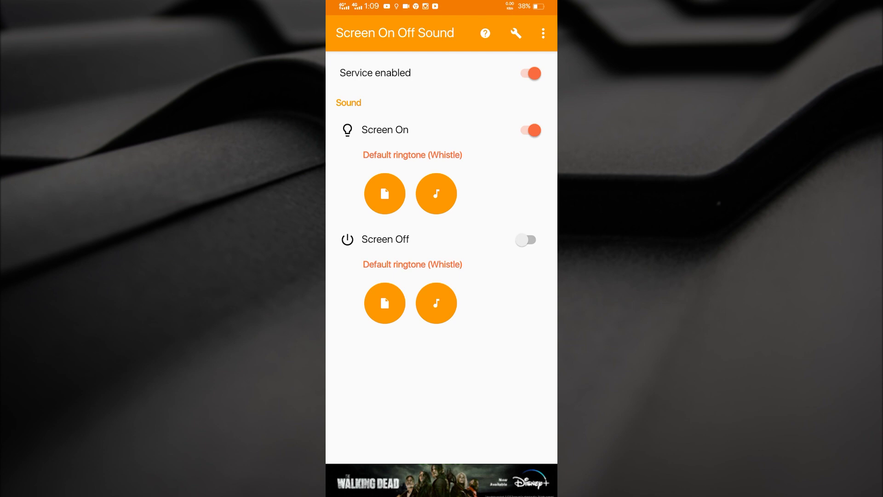
# Step: Start choosing a Screen On sound file and filter the picker to audio files
pyautogui.click(385, 193)
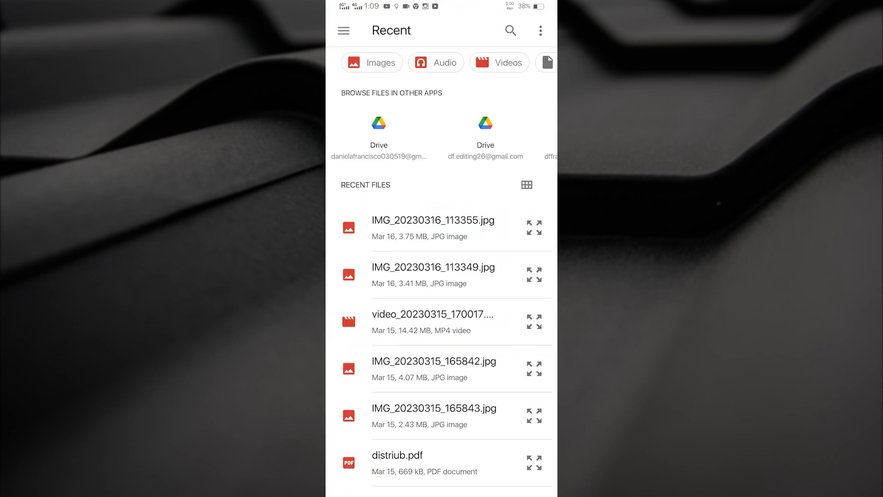
pyautogui.click(436, 63)
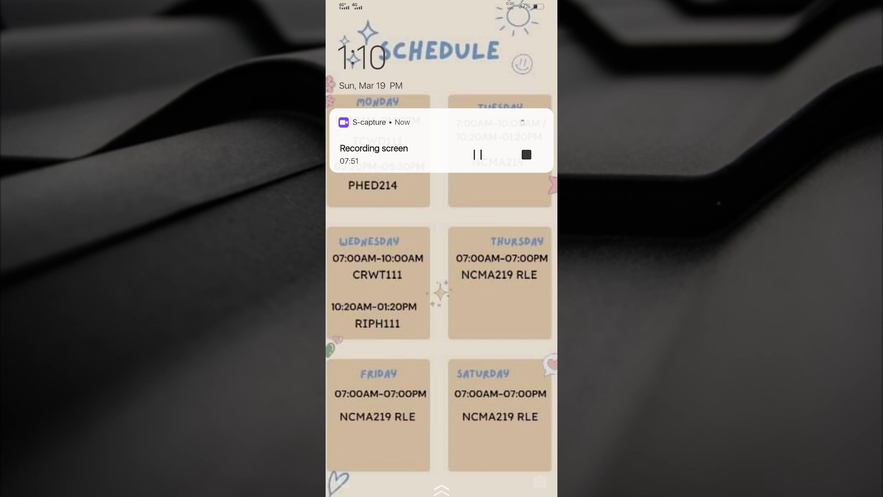
# Step: Swipe up the lock screen and enter the four-digit PIN to unlock the phone
pyautogui.moveTo(442, 449); pyautogui.dragTo(442, 207)
pyautogui.click(380, 290)
pyautogui.click(441, 291)
pyautogui.click(441, 433)
pyautogui.click(382, 338)
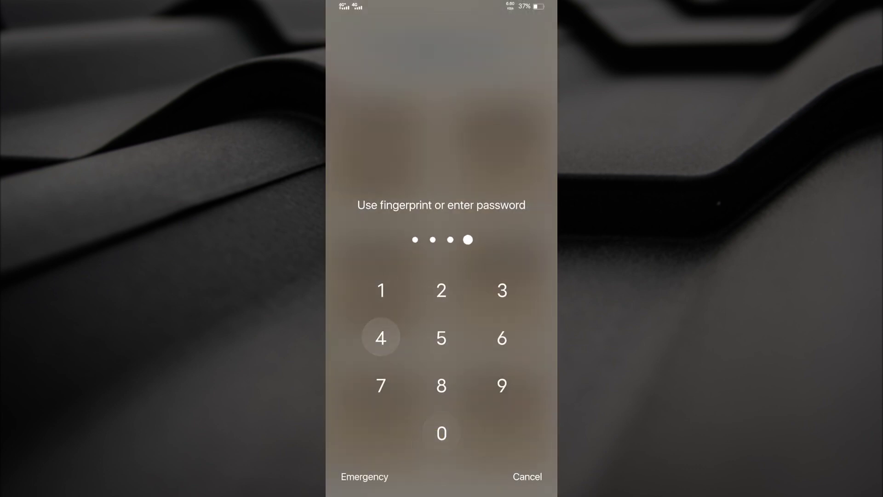